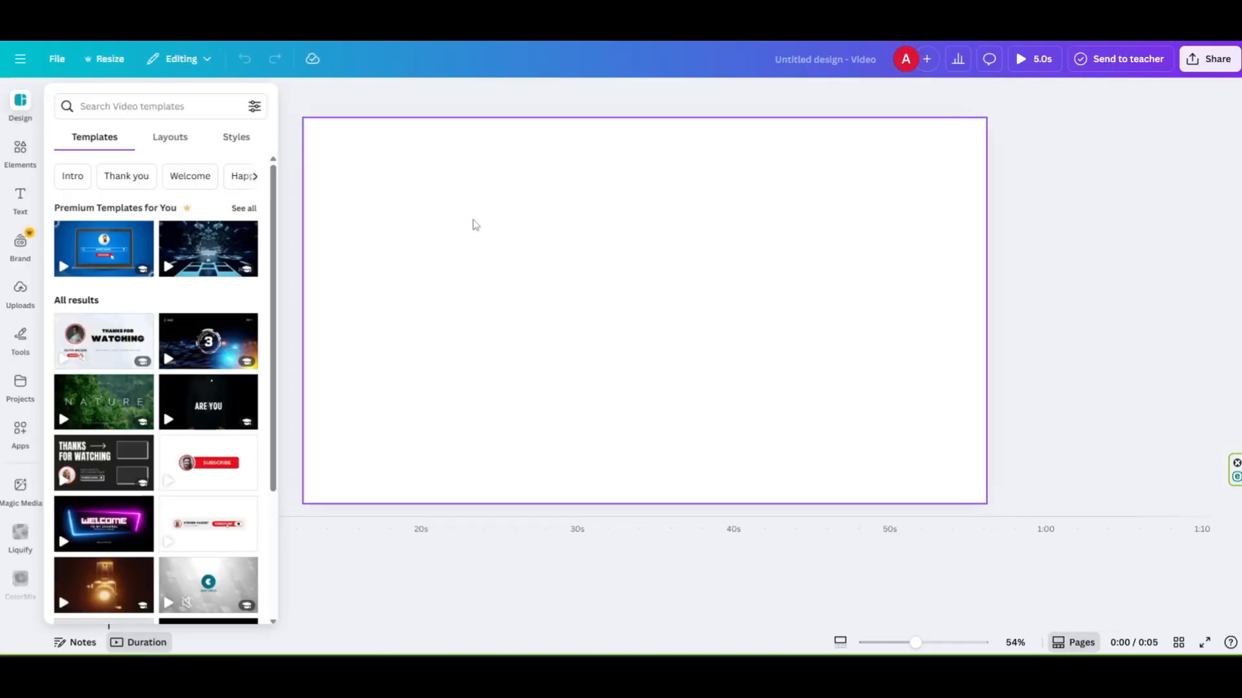
Place the uploaded 6.3 s sea anemone video on the blank page and pause its playback
click(20, 291)
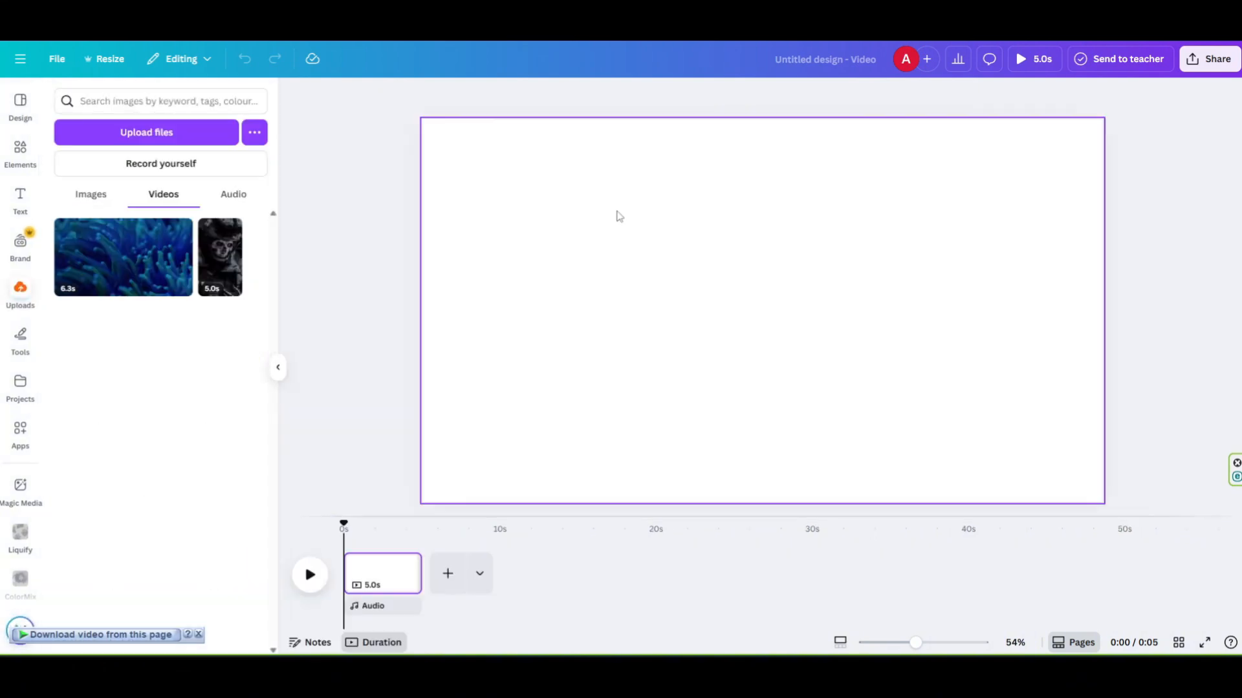
drag(102, 269, 610, 235)
click(278, 366)
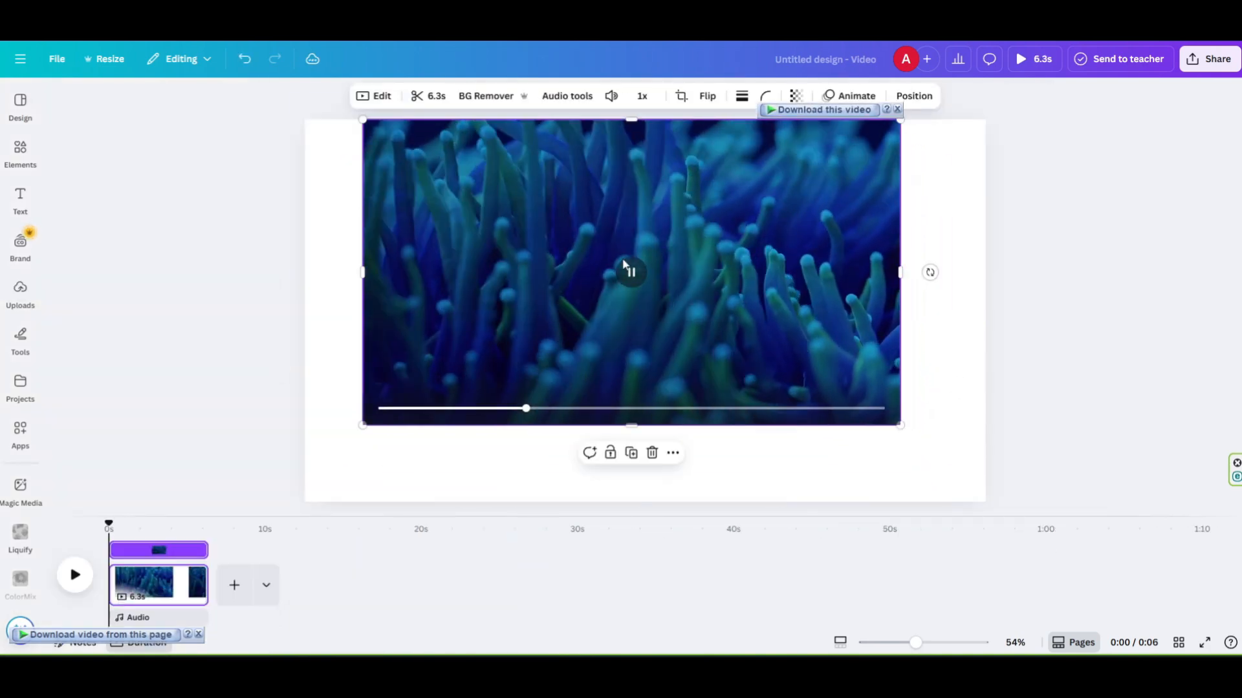
click(631, 273)
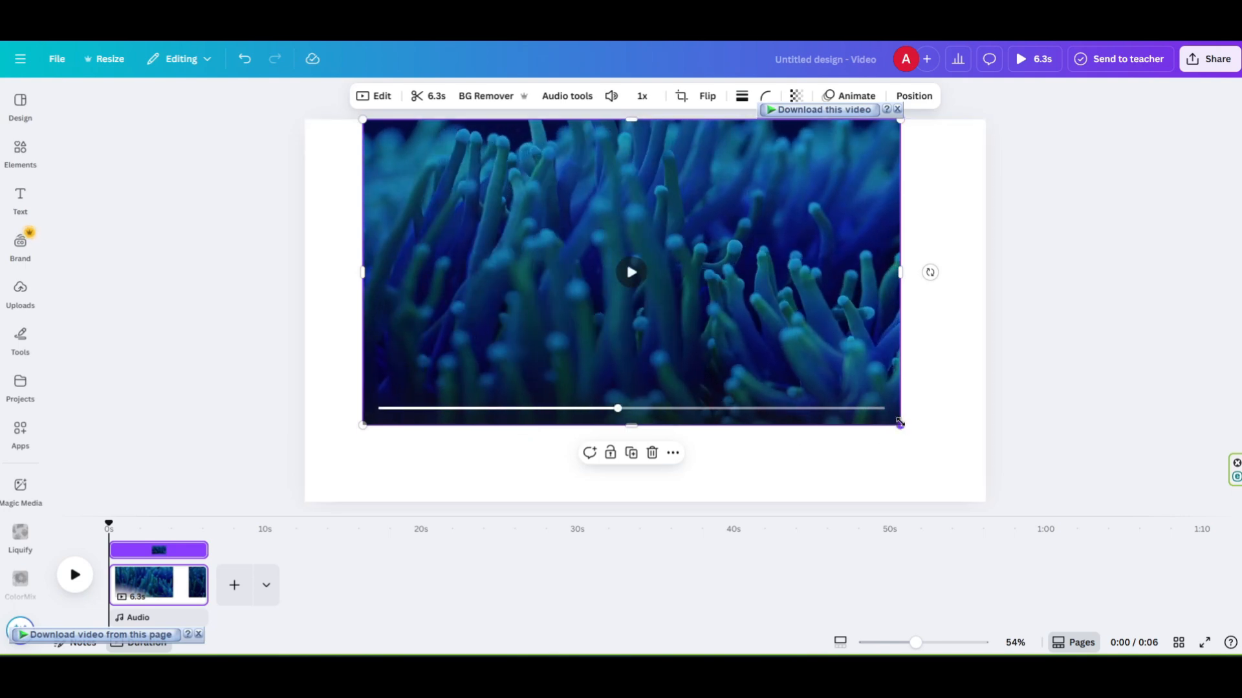
Enlarge the placed video so that it fills the whole page
drag(902, 426, 985, 476)
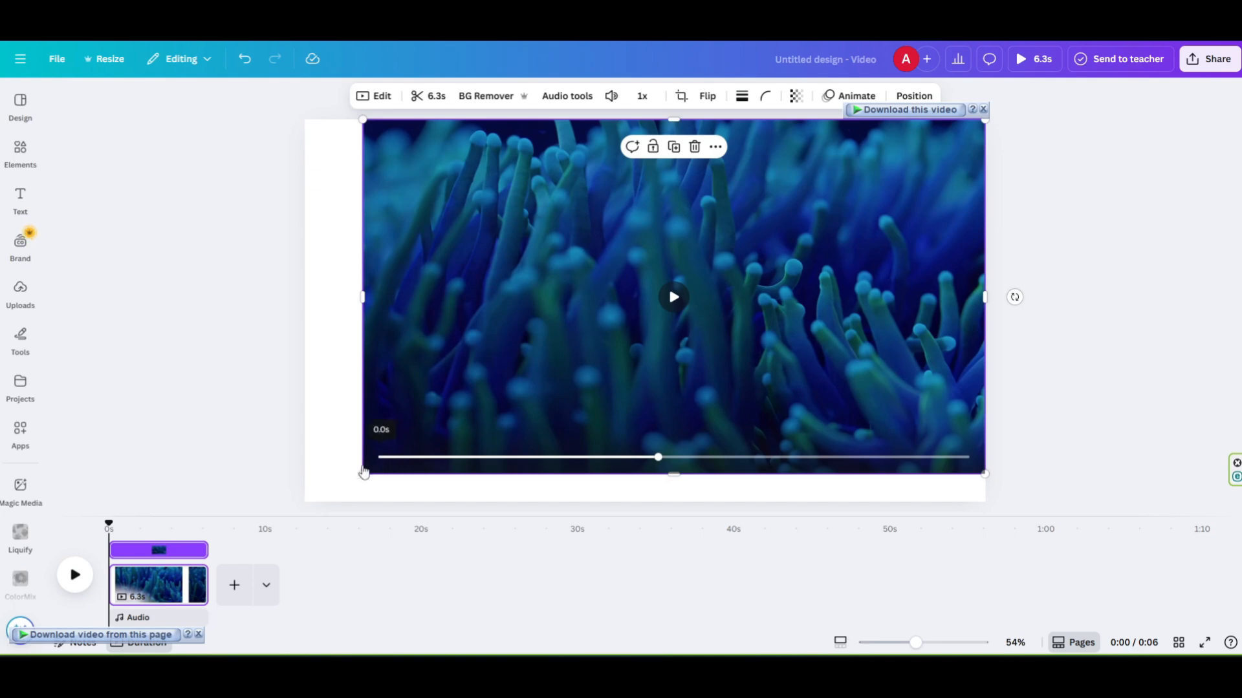
drag(363, 474, 313, 502)
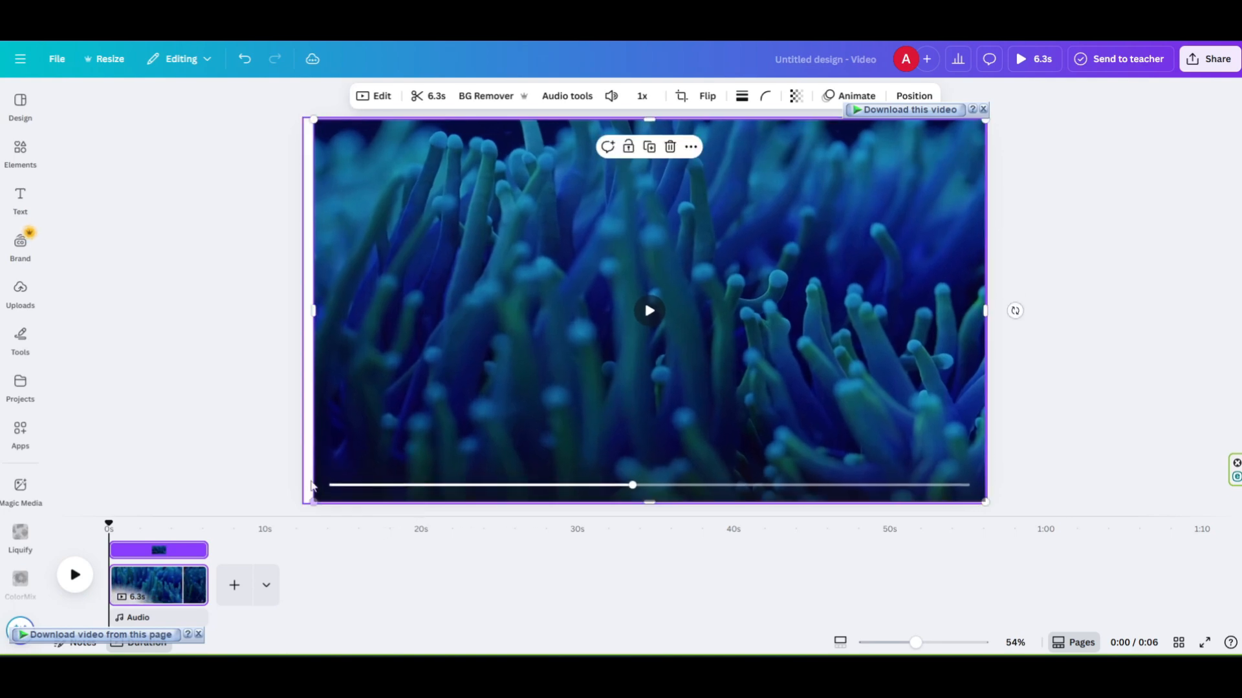
drag(313, 311, 305, 313)
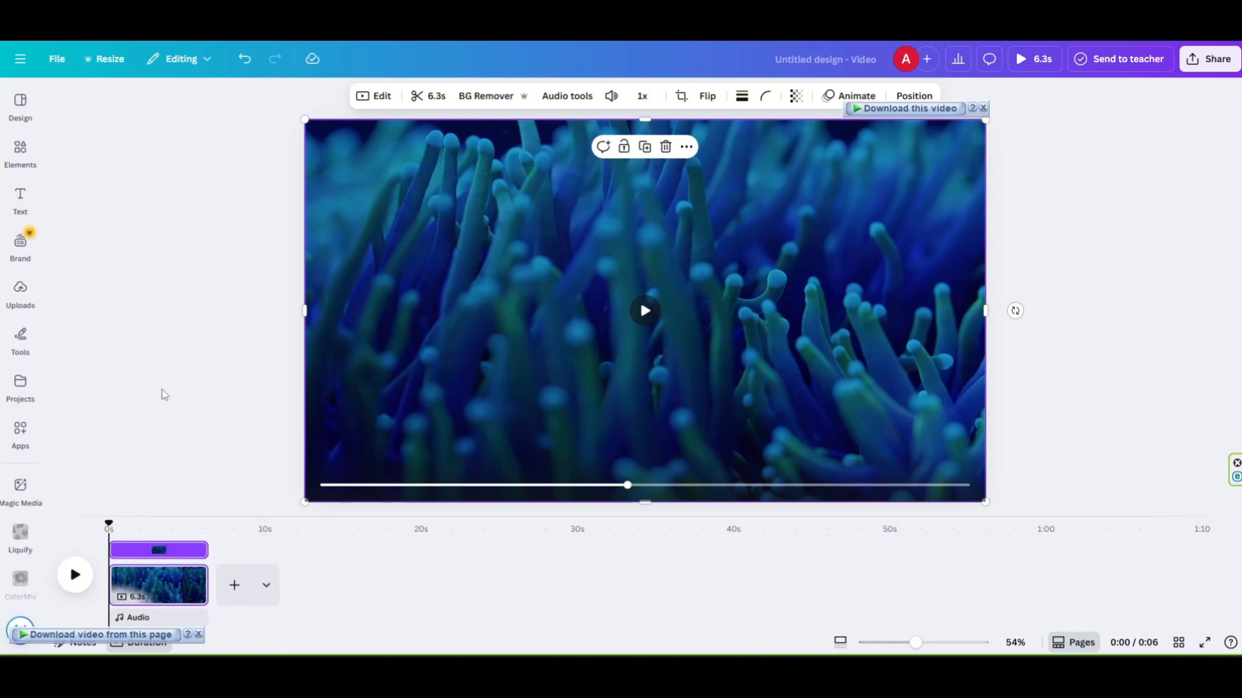
Search the apps for Subtitles and open the Animated Subtitles app
click(16, 432)
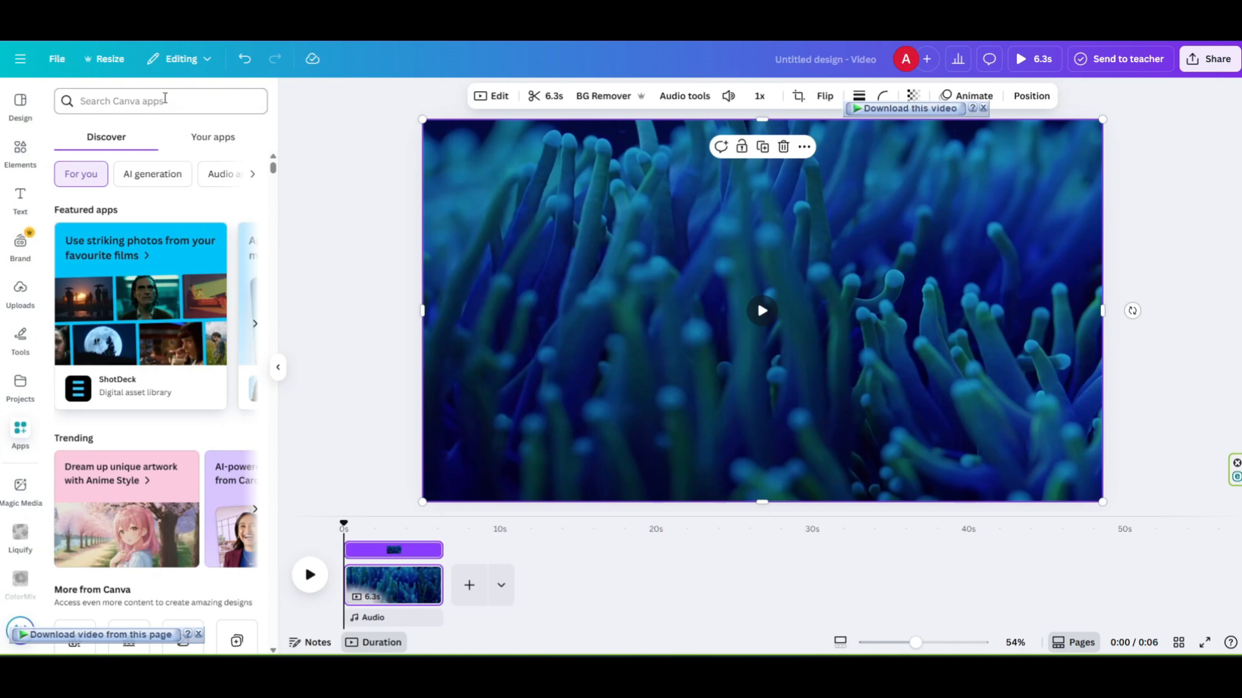
click(165, 98)
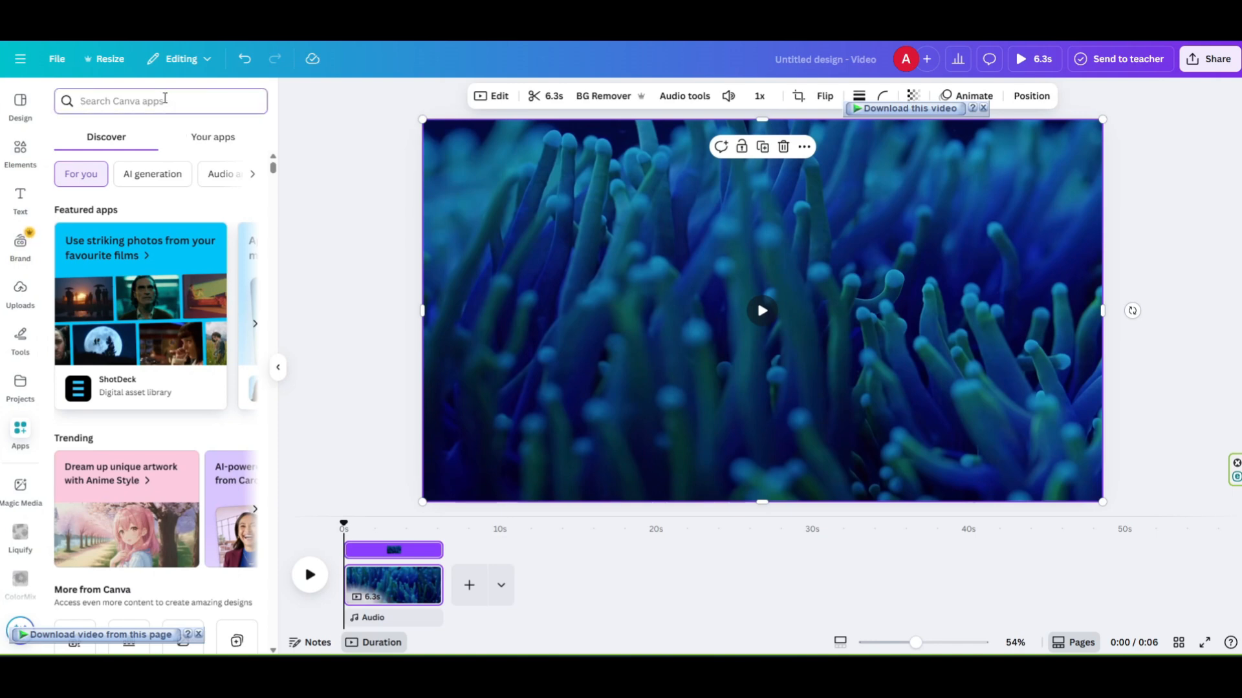
text(sub)
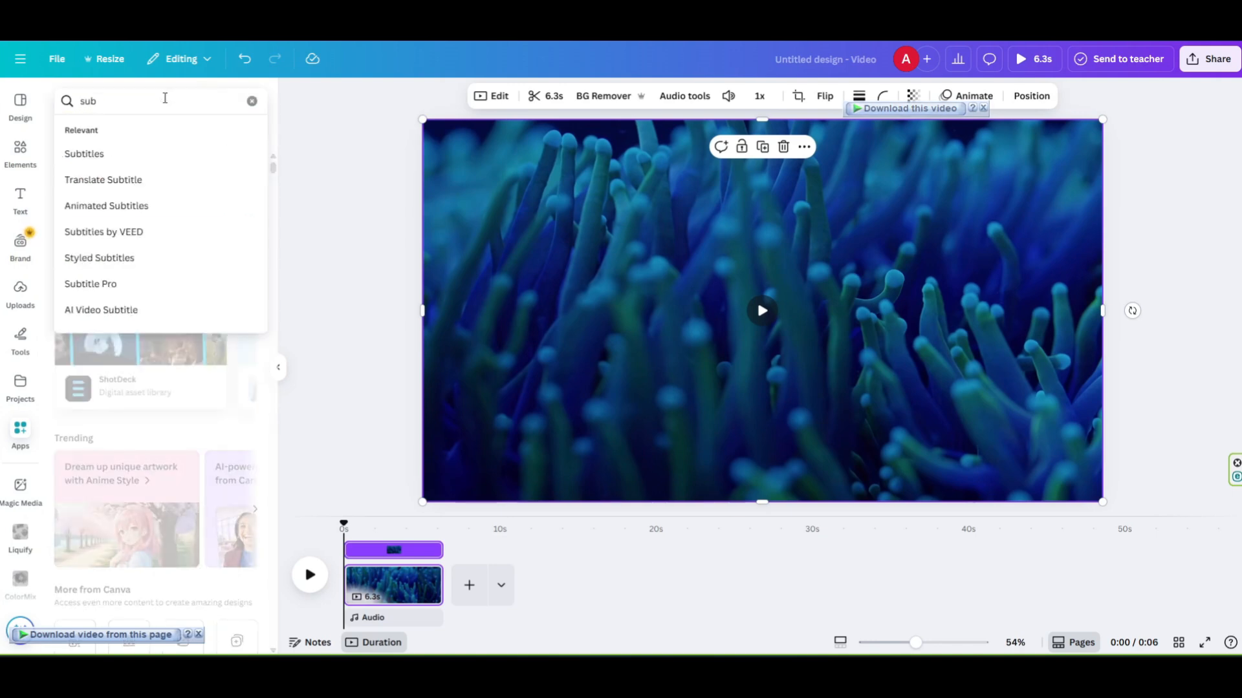
click(89, 164)
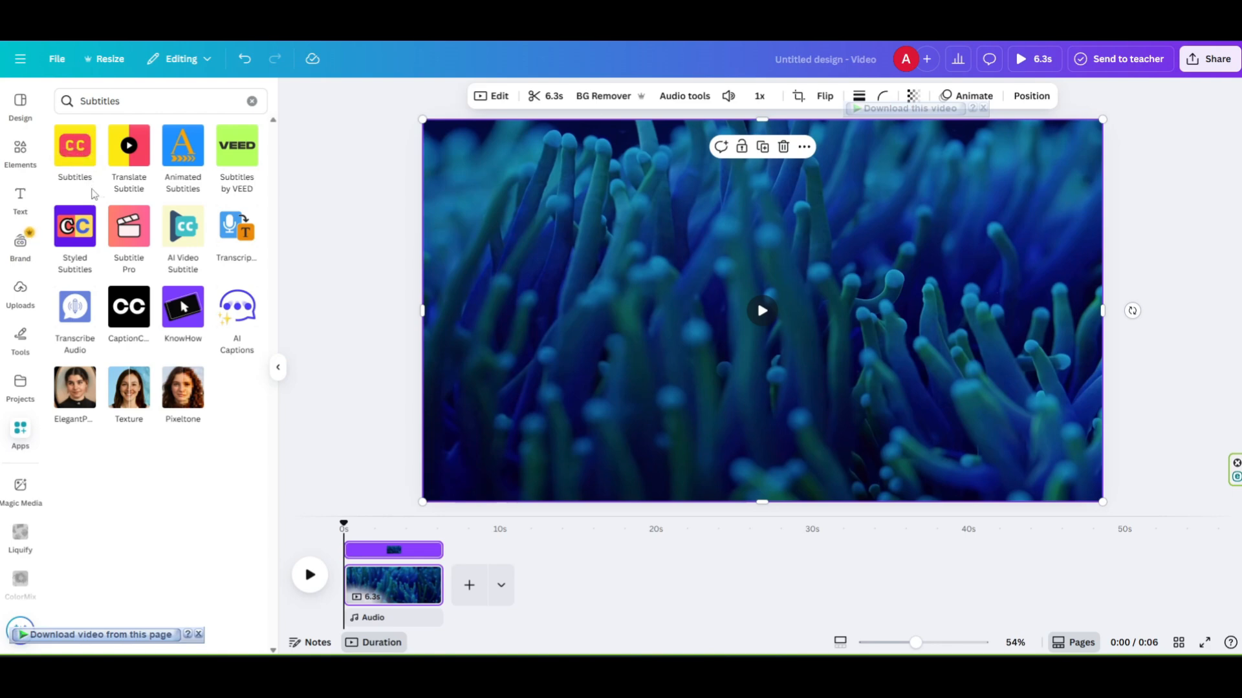
click(181, 153)
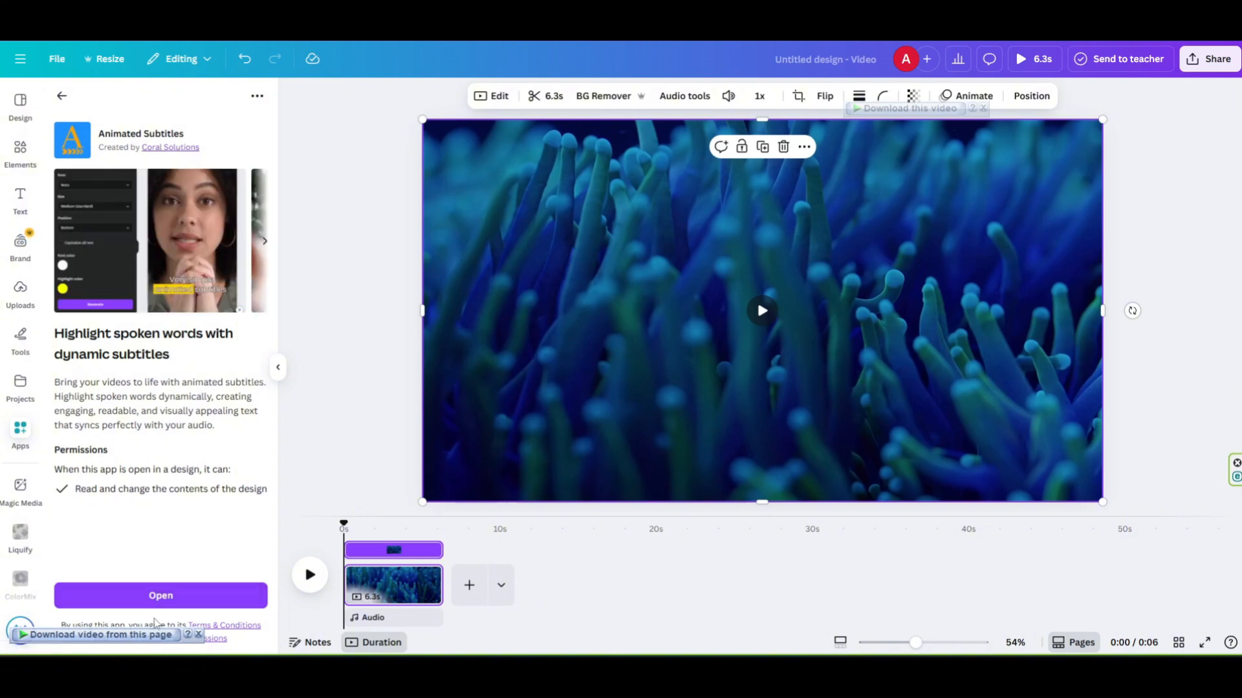
click(166, 595)
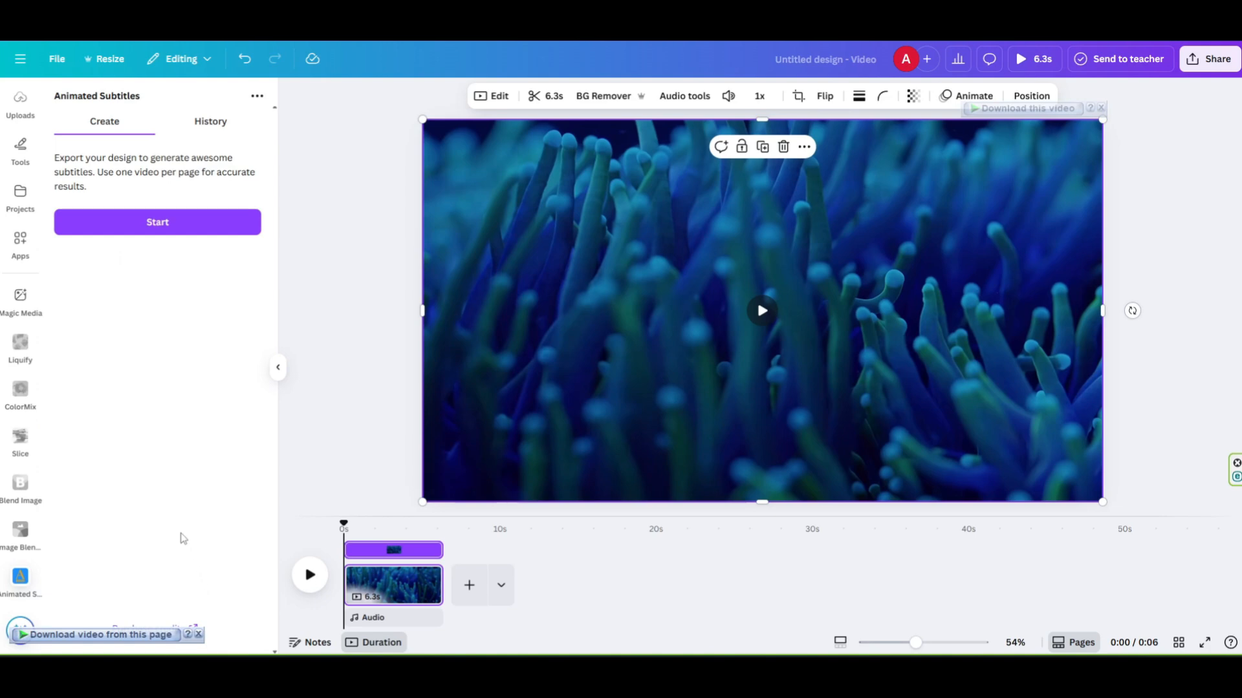
Start subtitle creation and export the design to the app as an MP4 video
click(167, 233)
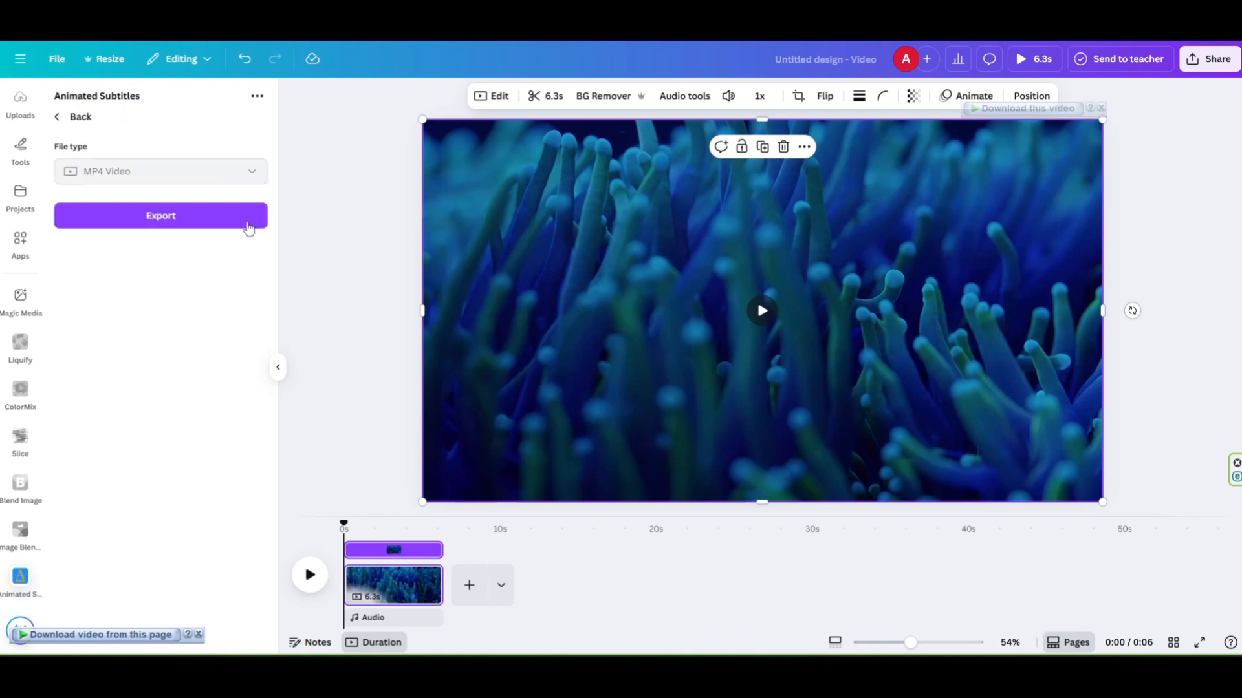
click(175, 228)
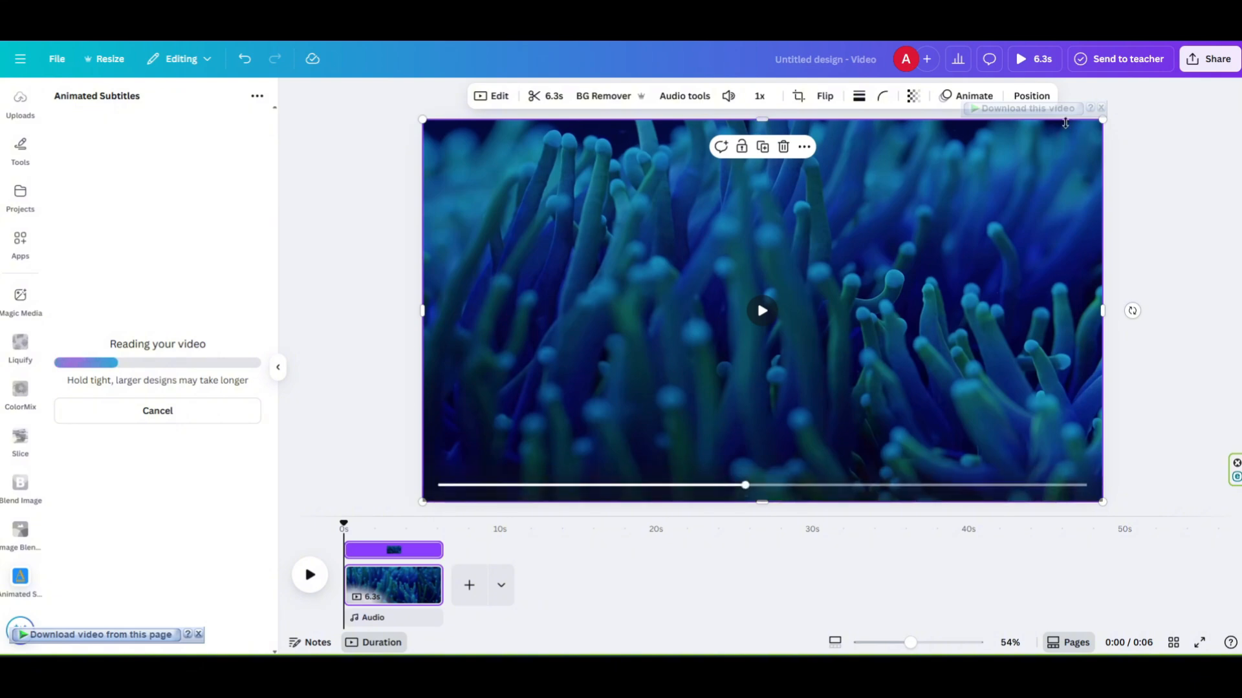
click(1103, 109)
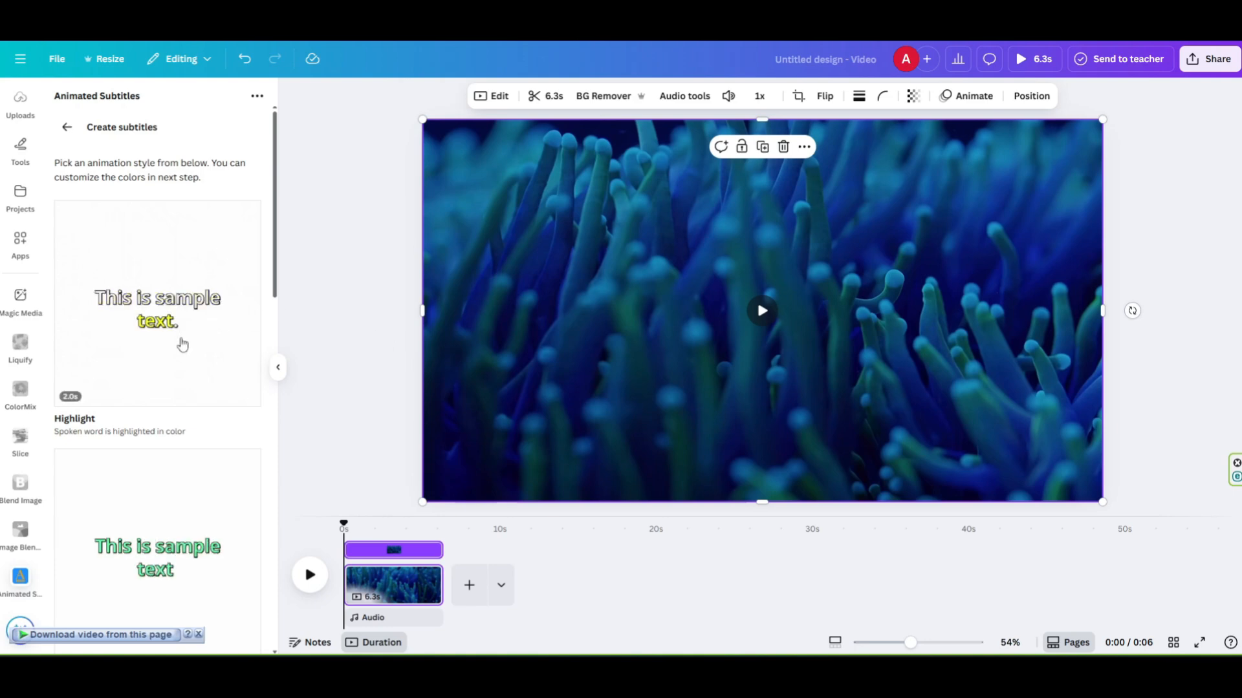
Browse the subtitle animation styles and choose Fade
scroll(182, 345, down, 6)
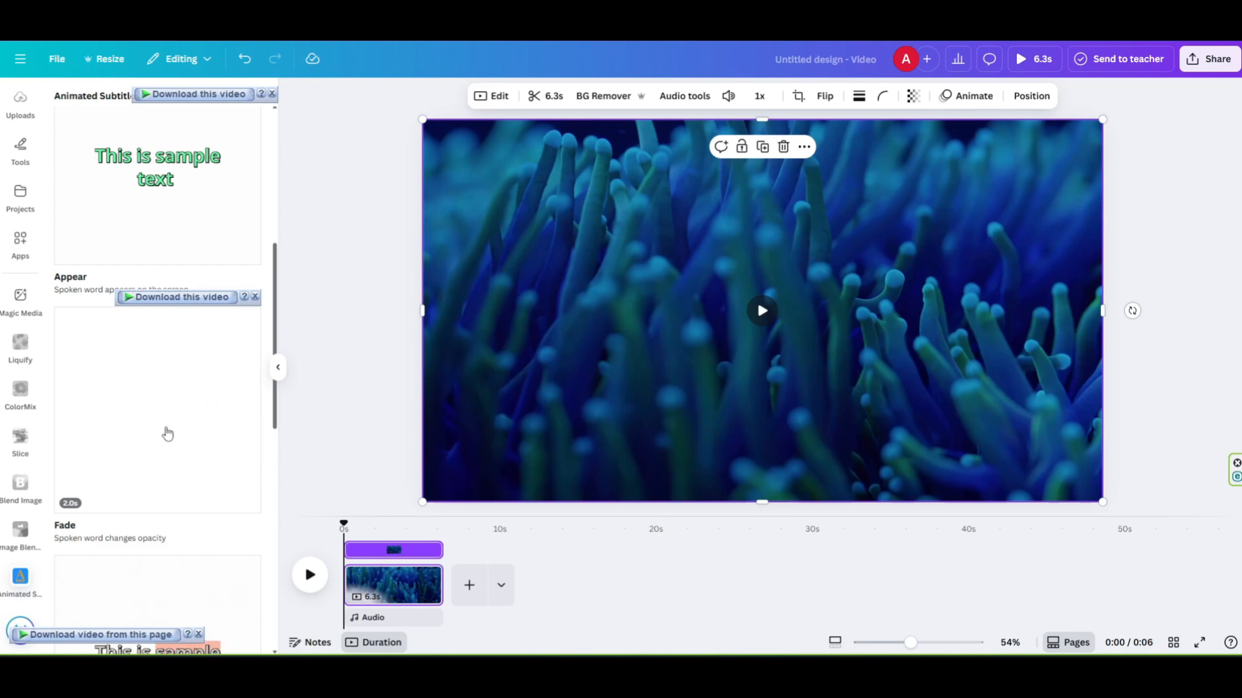
scroll(167, 434, down, 3)
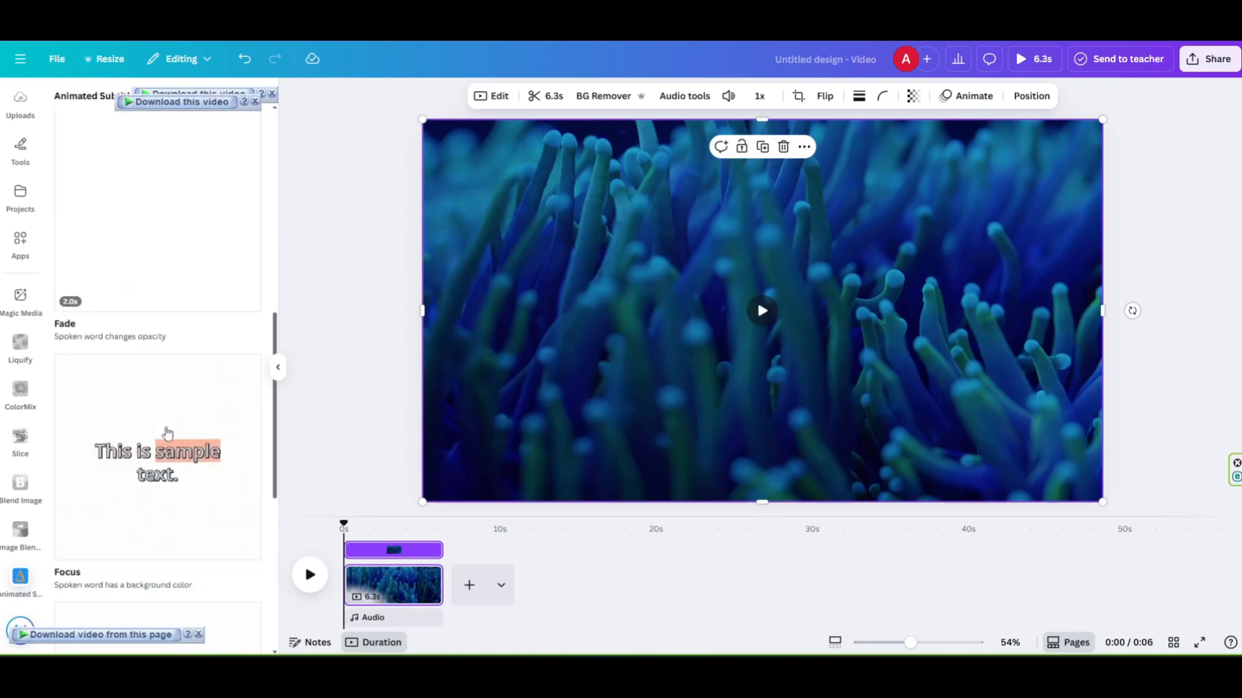
scroll(166, 432, down, 3)
scroll(167, 430, up, 4)
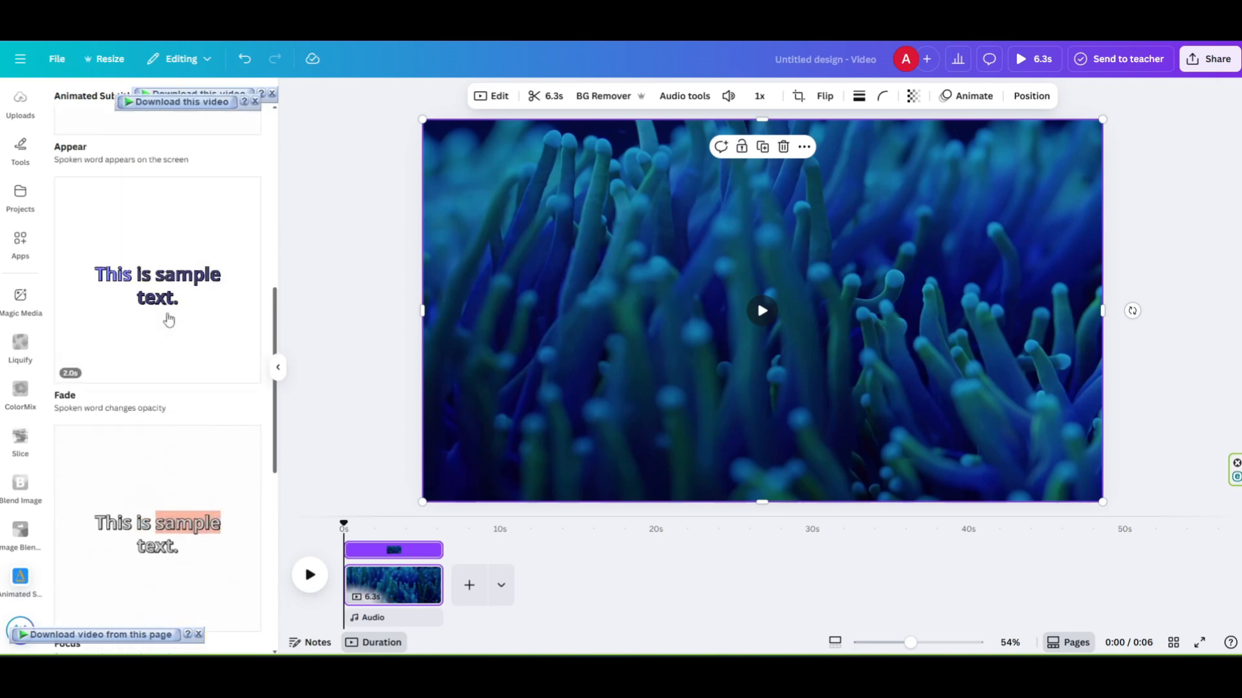
click(168, 320)
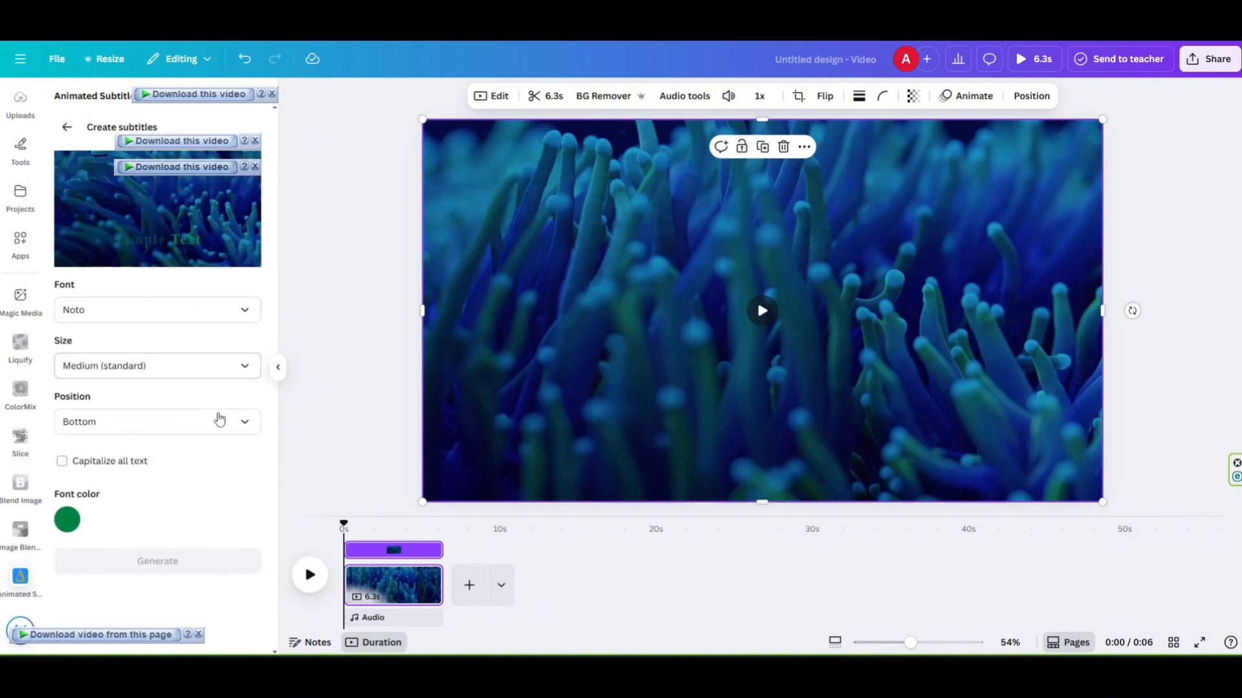
Compare the Oswald, Rajdhani and Anton fonts for the subtitles and set the font to Oswald
click(207, 317)
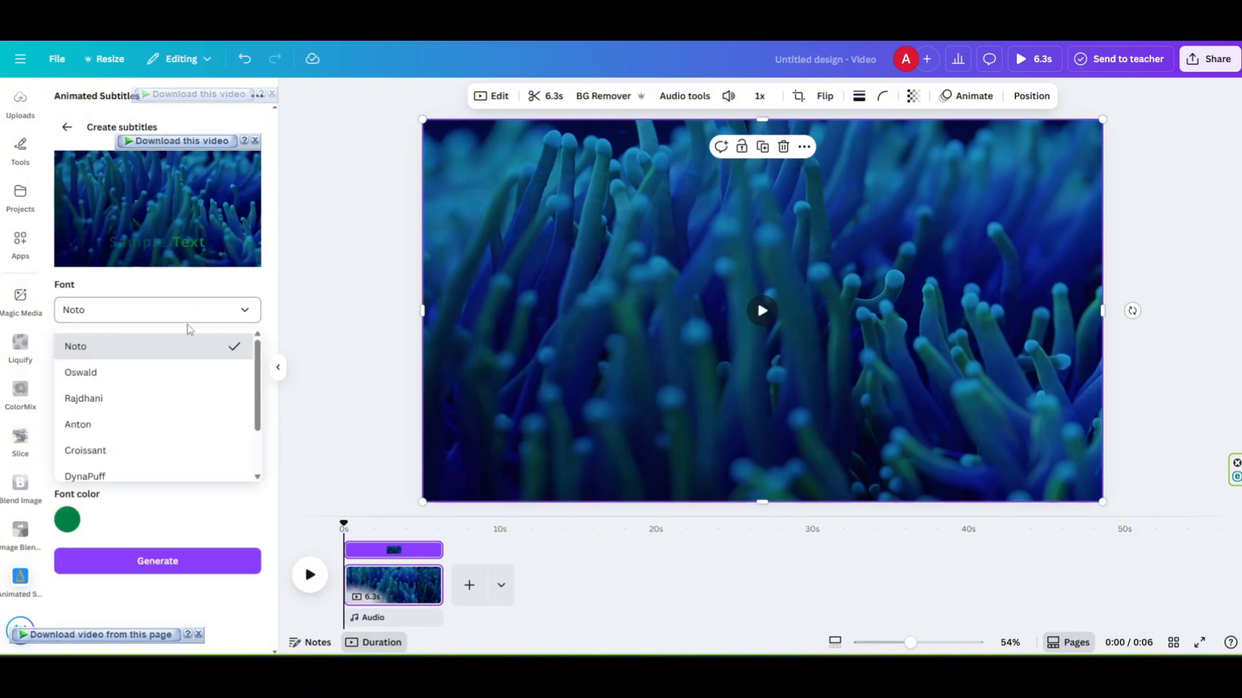
click(143, 373)
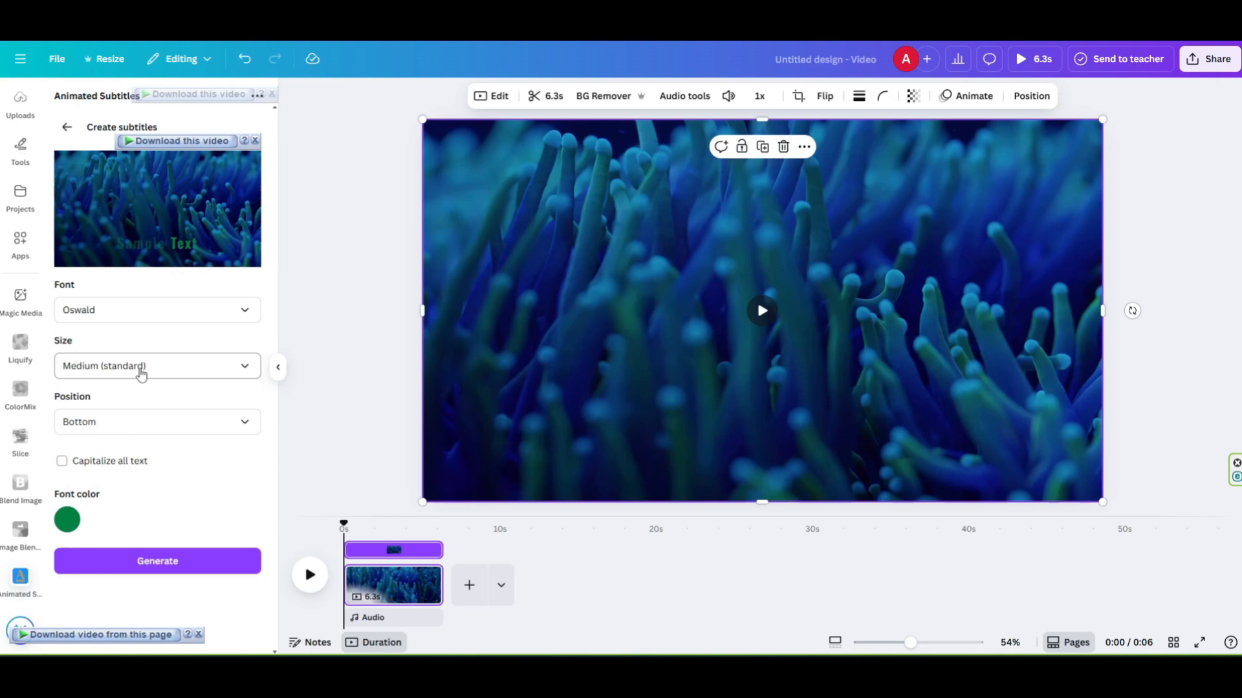
click(208, 316)
click(156, 399)
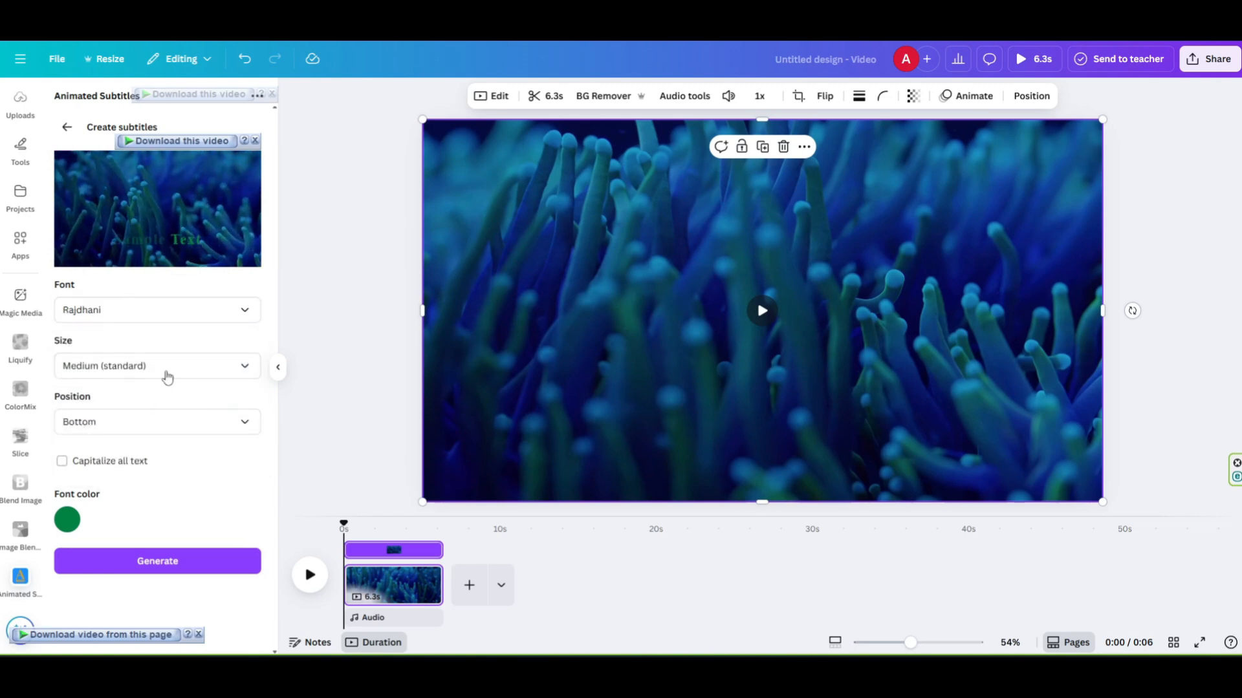
click(228, 316)
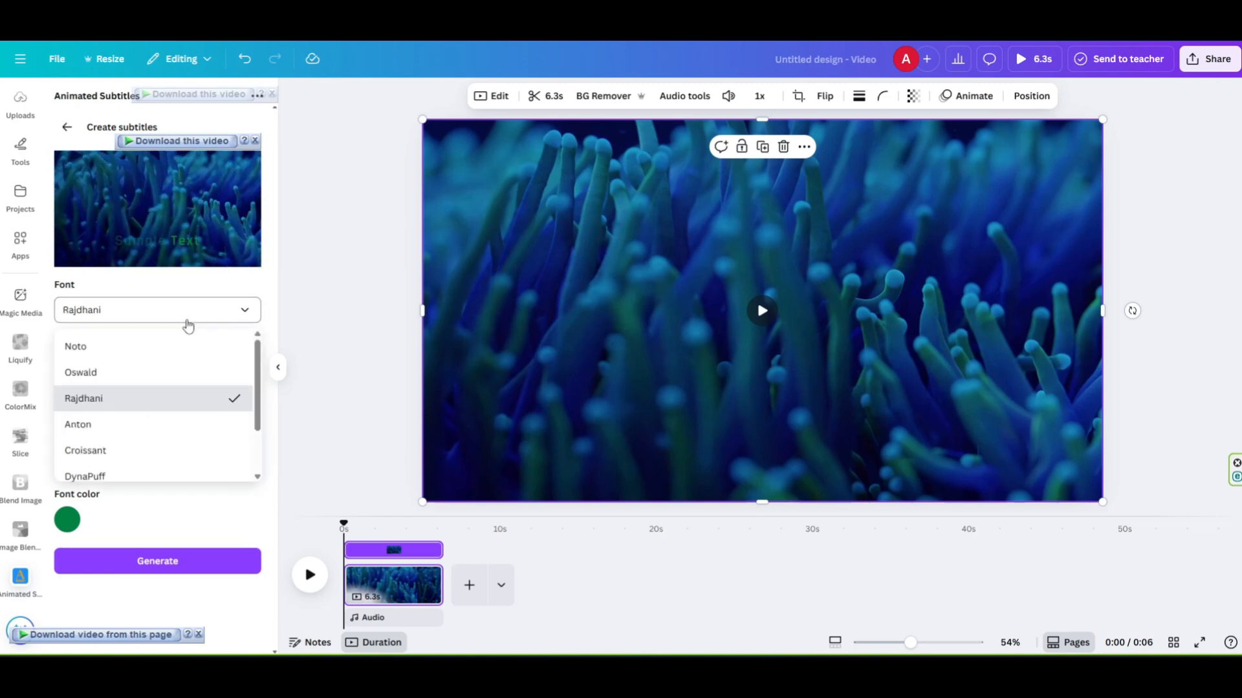
click(106, 427)
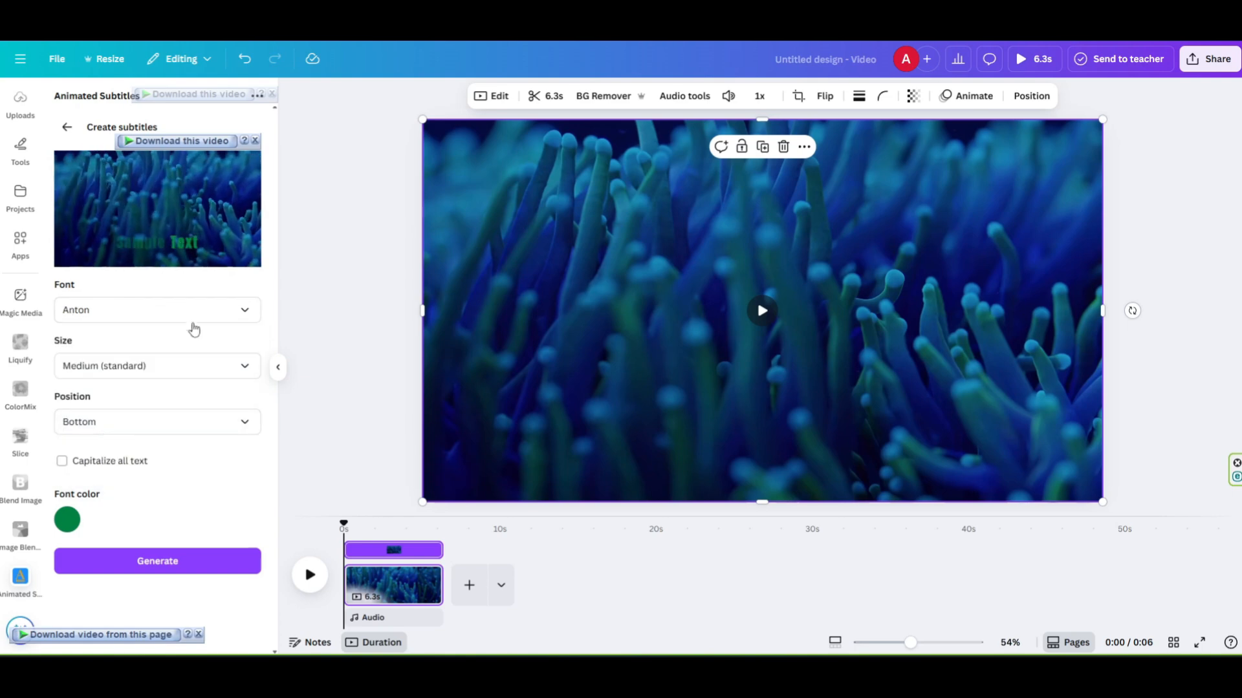
click(230, 315)
click(102, 379)
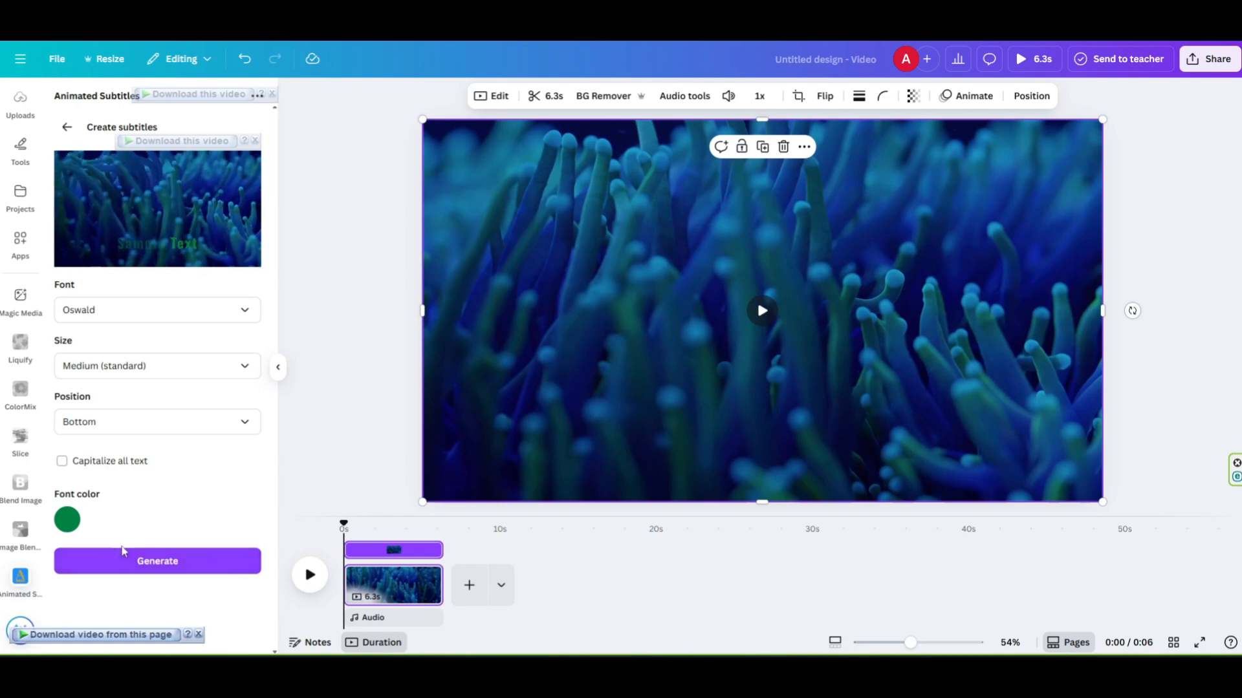
Change the subtitle font color to olive yellow #828100 and generate the subtitle lines
click(69, 523)
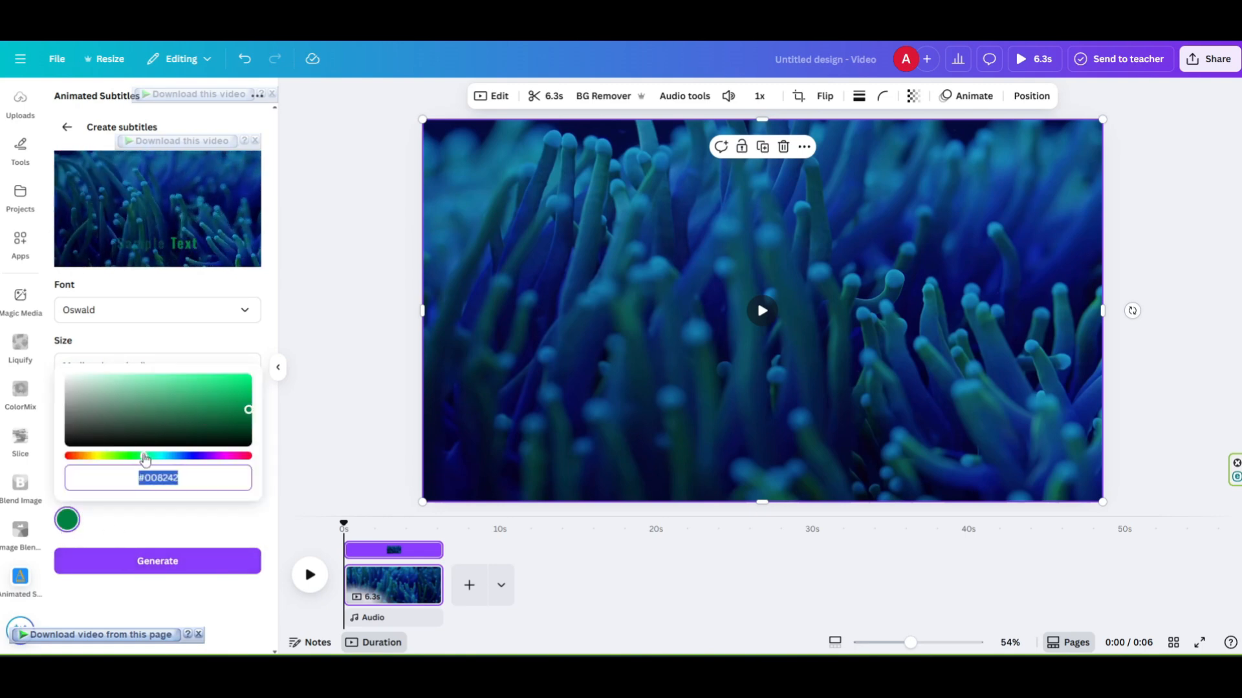
drag(146, 458, 101, 468)
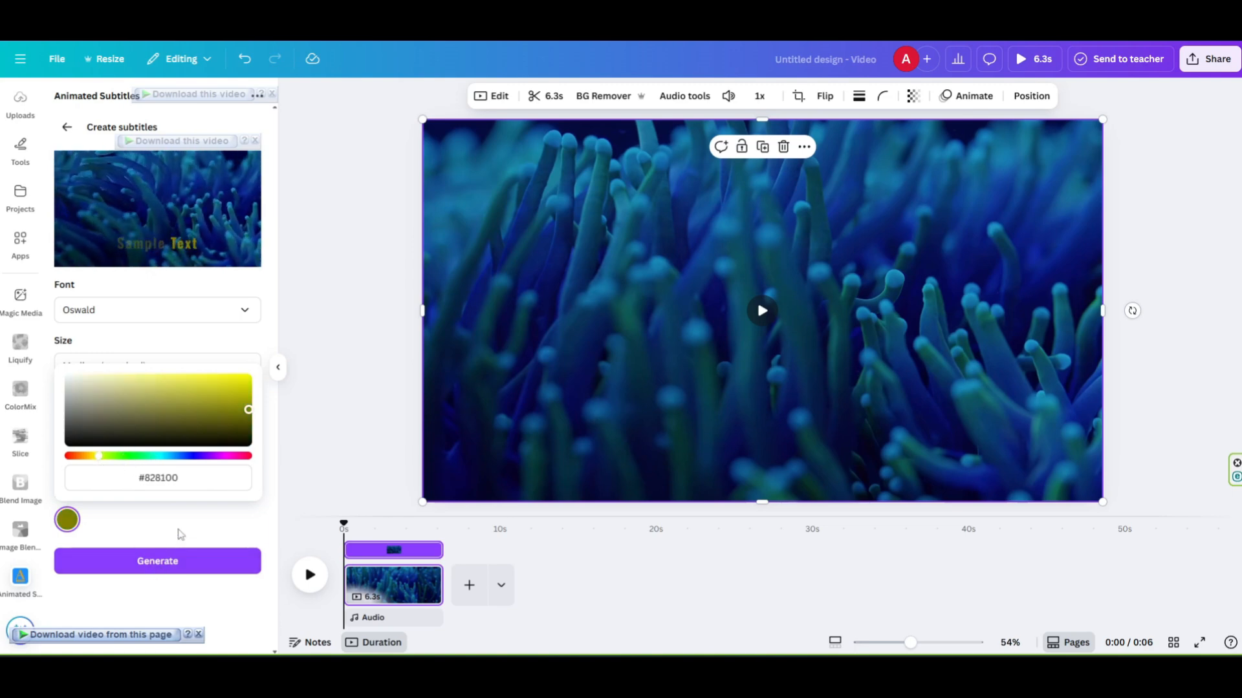
click(156, 568)
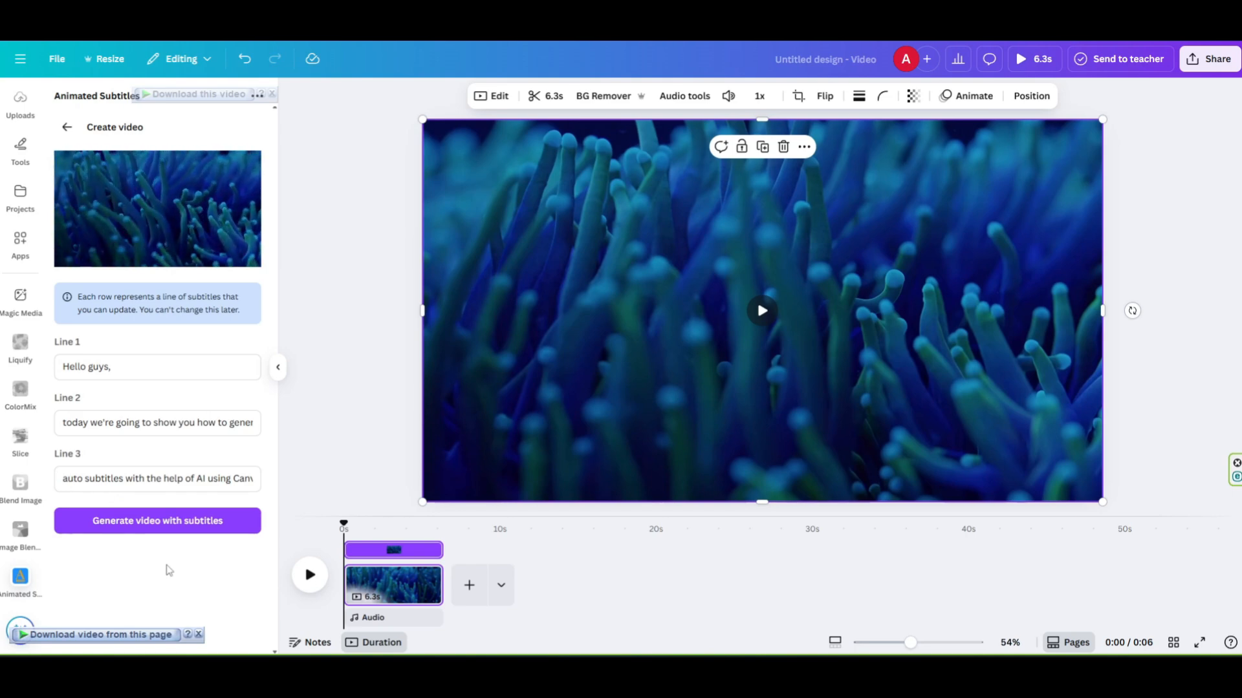
Generate the video with the unedited subtitle lines and add the completed video to the design
click(167, 529)
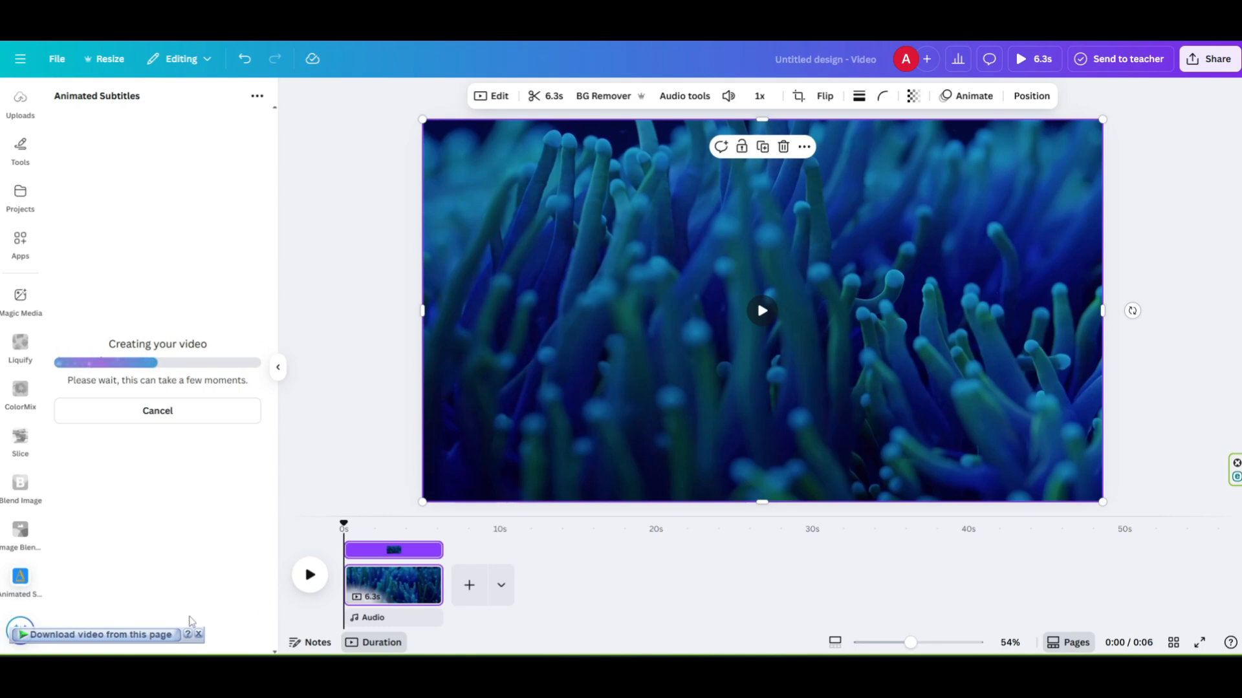
click(197, 635)
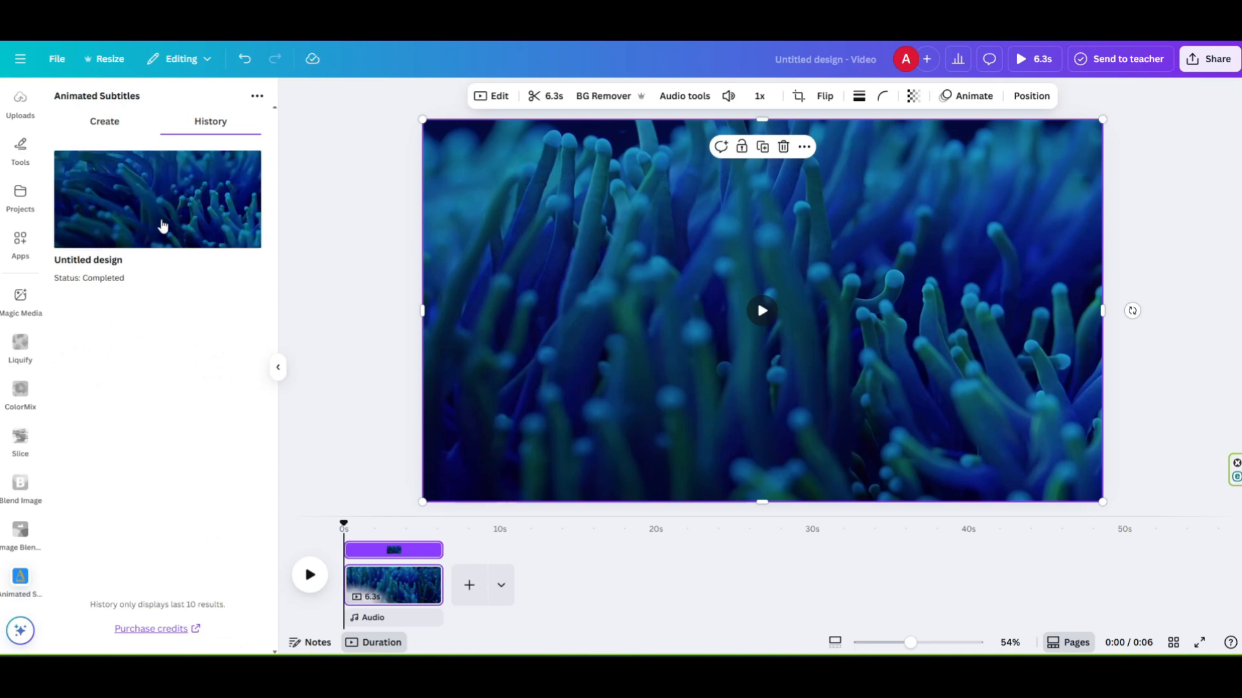
click(162, 225)
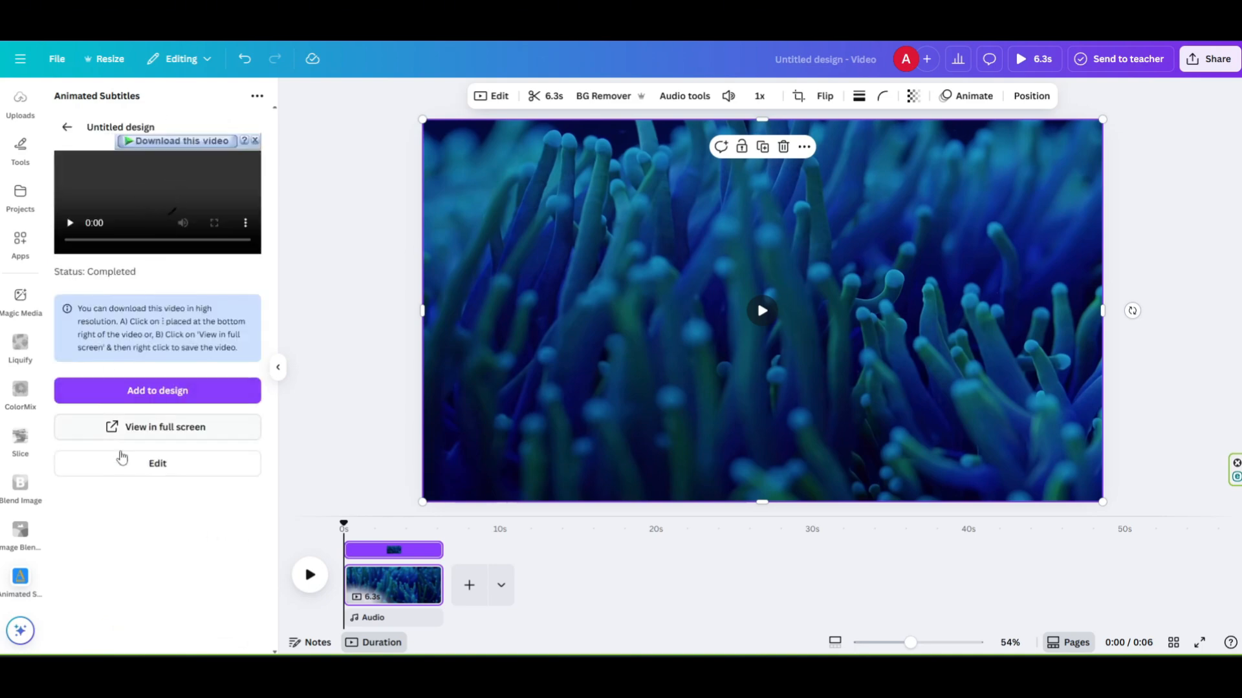
click(170, 401)
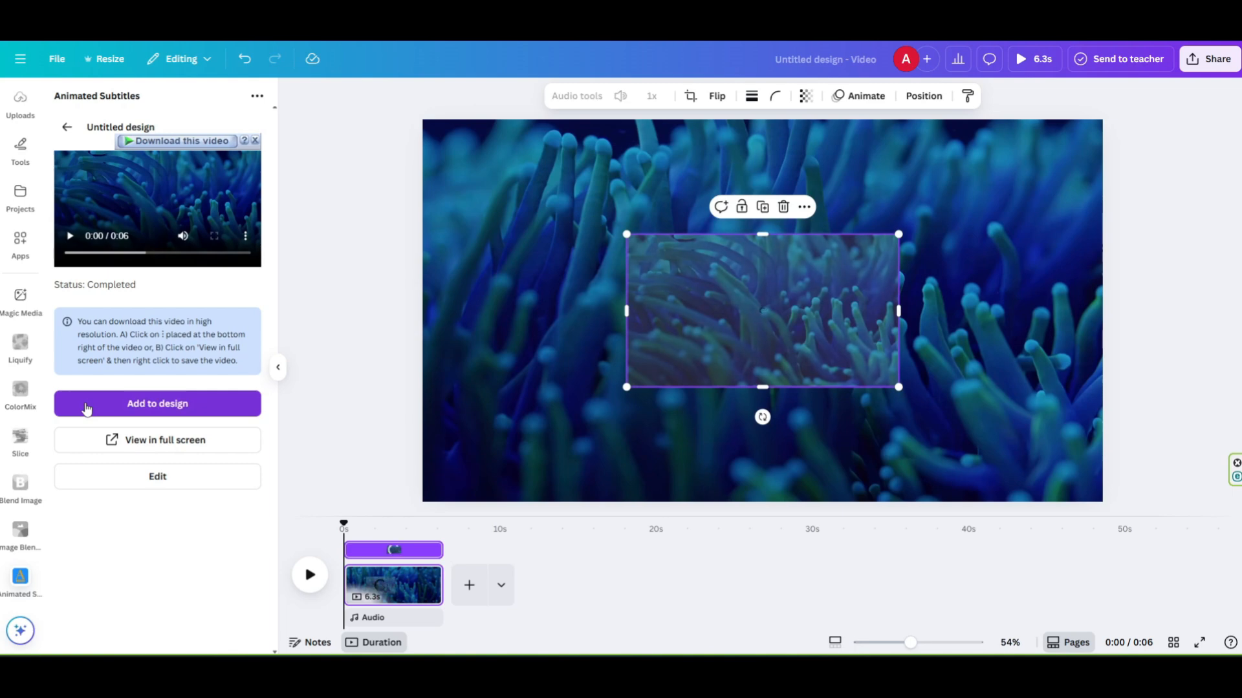
Delete the original full-page video without subtitles from behind the subtitled one
click(278, 368)
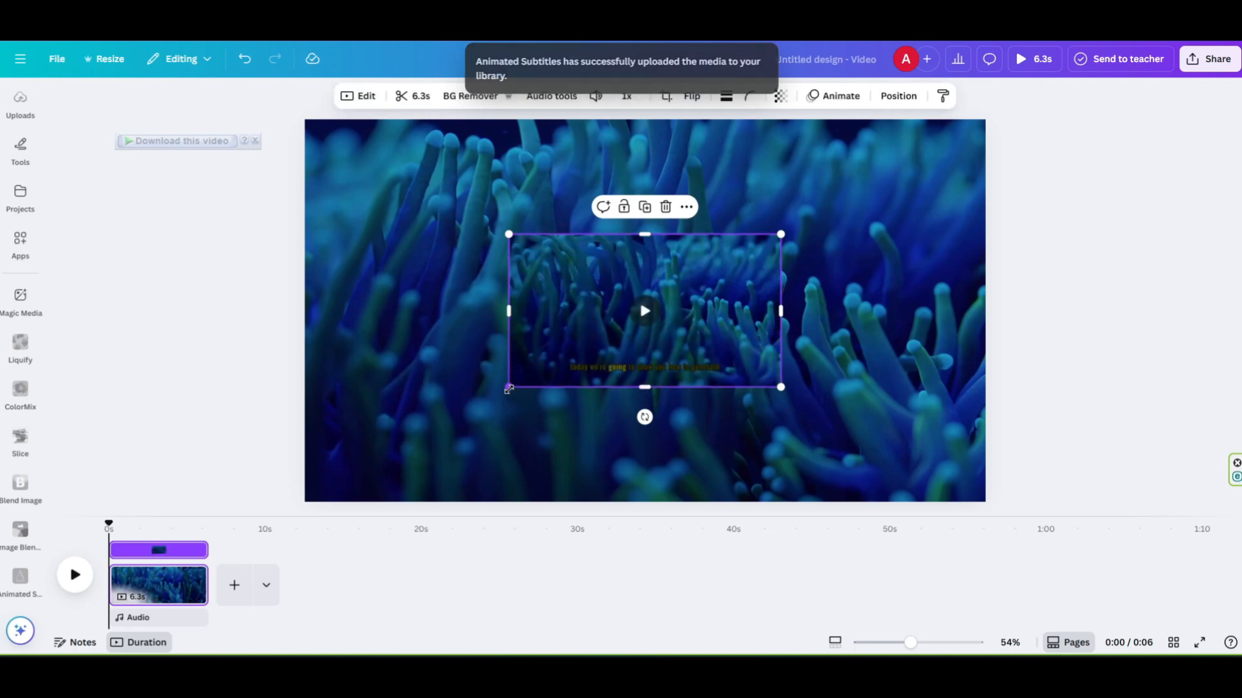
click(396, 331)
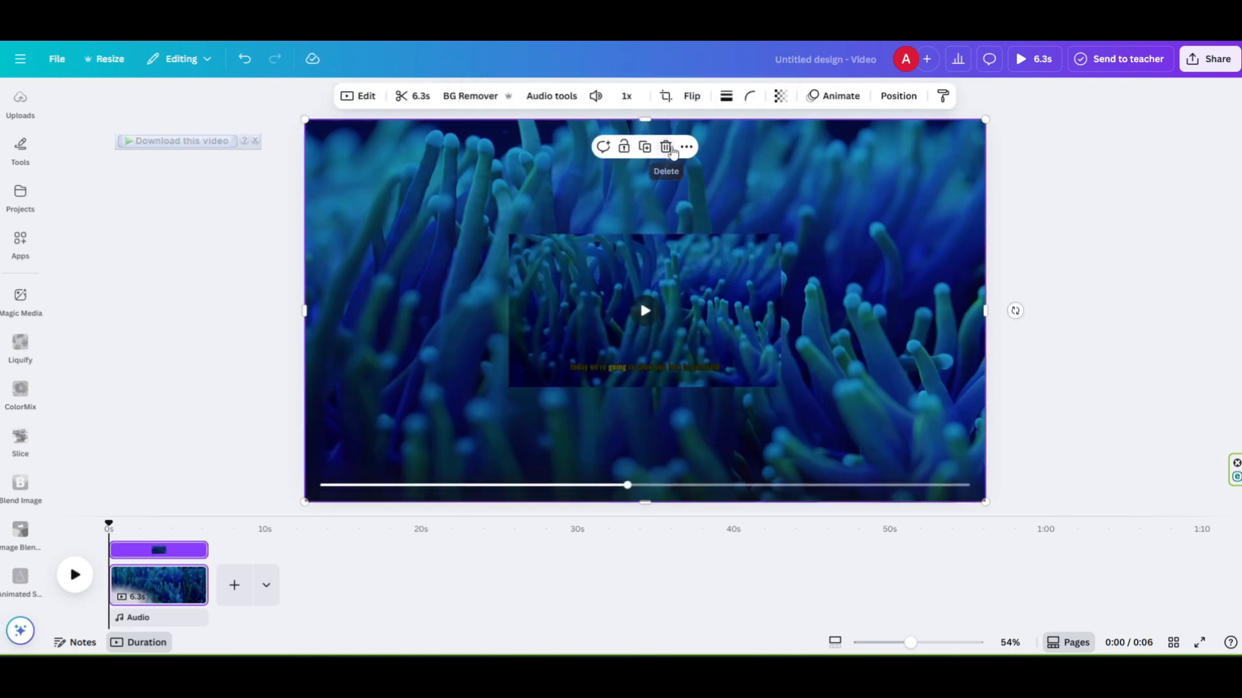
click(666, 146)
Enlarge the subtitled video to fill the whole page and play it back to check the subtitles
click(552, 344)
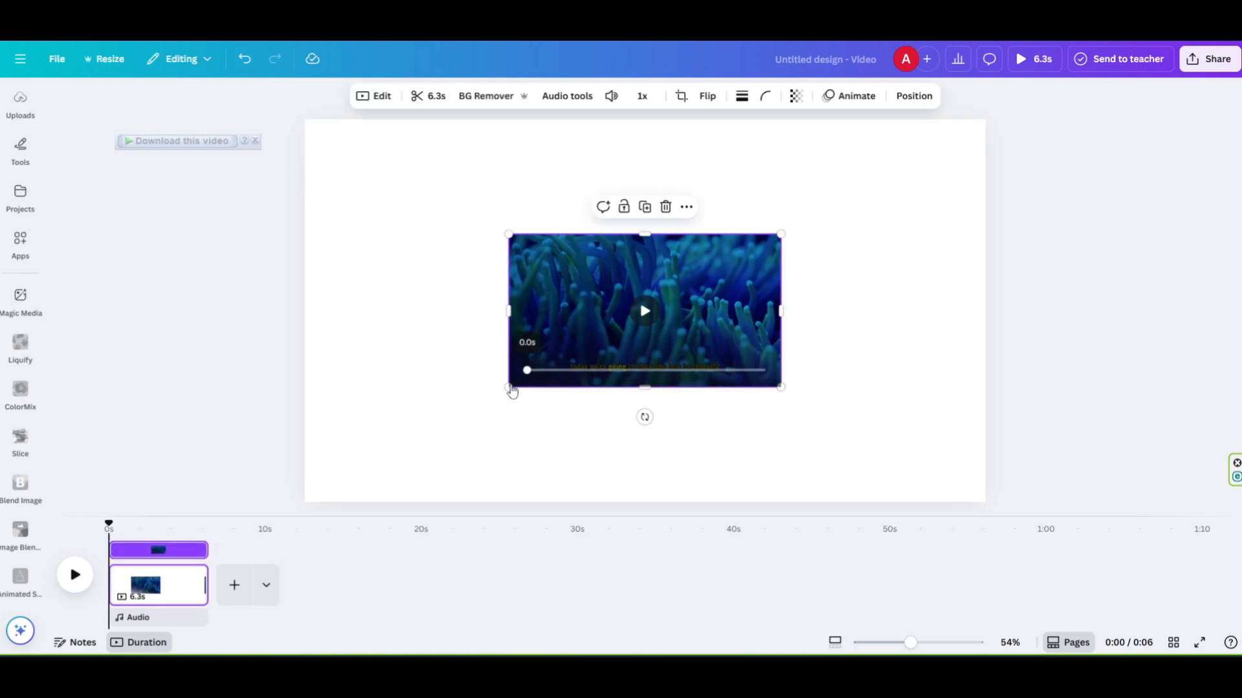
drag(508, 387, 280, 463)
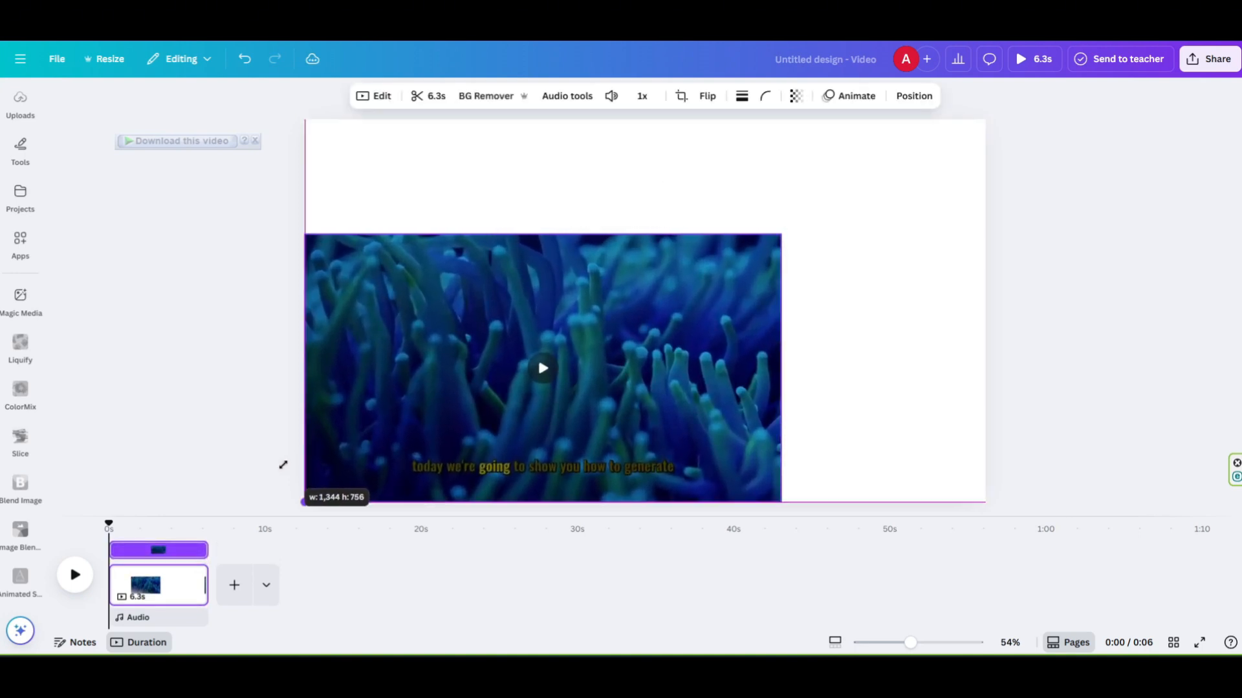
drag(782, 234, 996, 136)
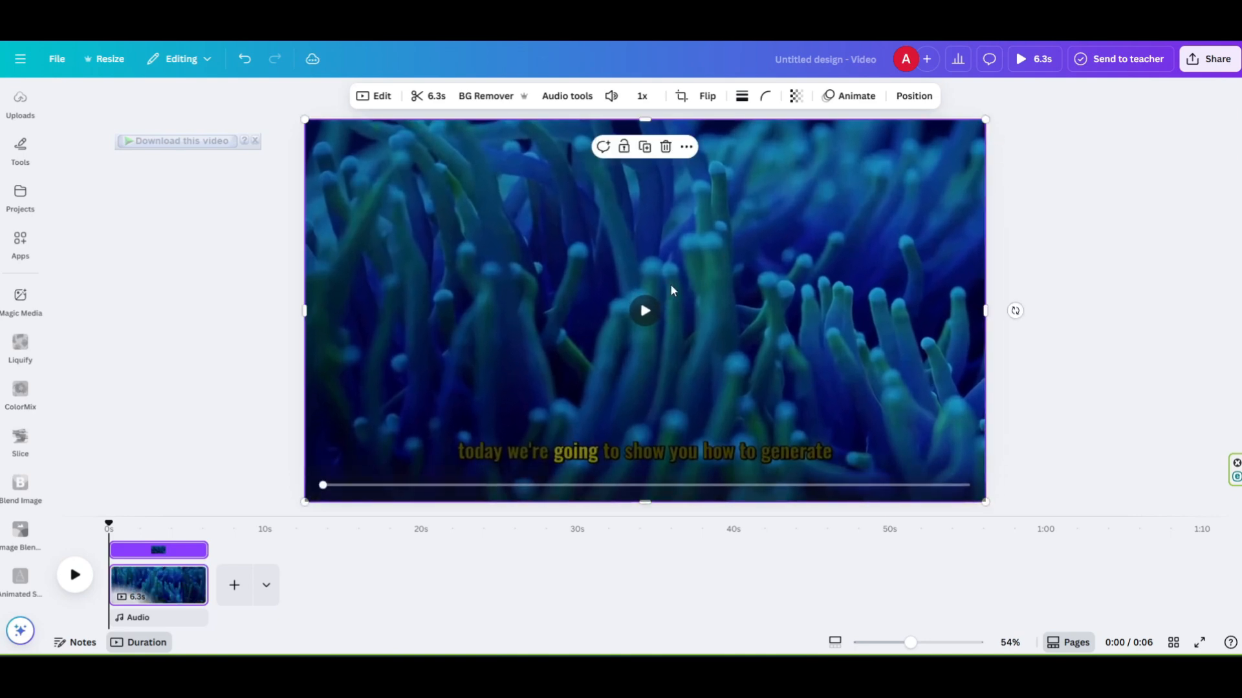
click(648, 312)
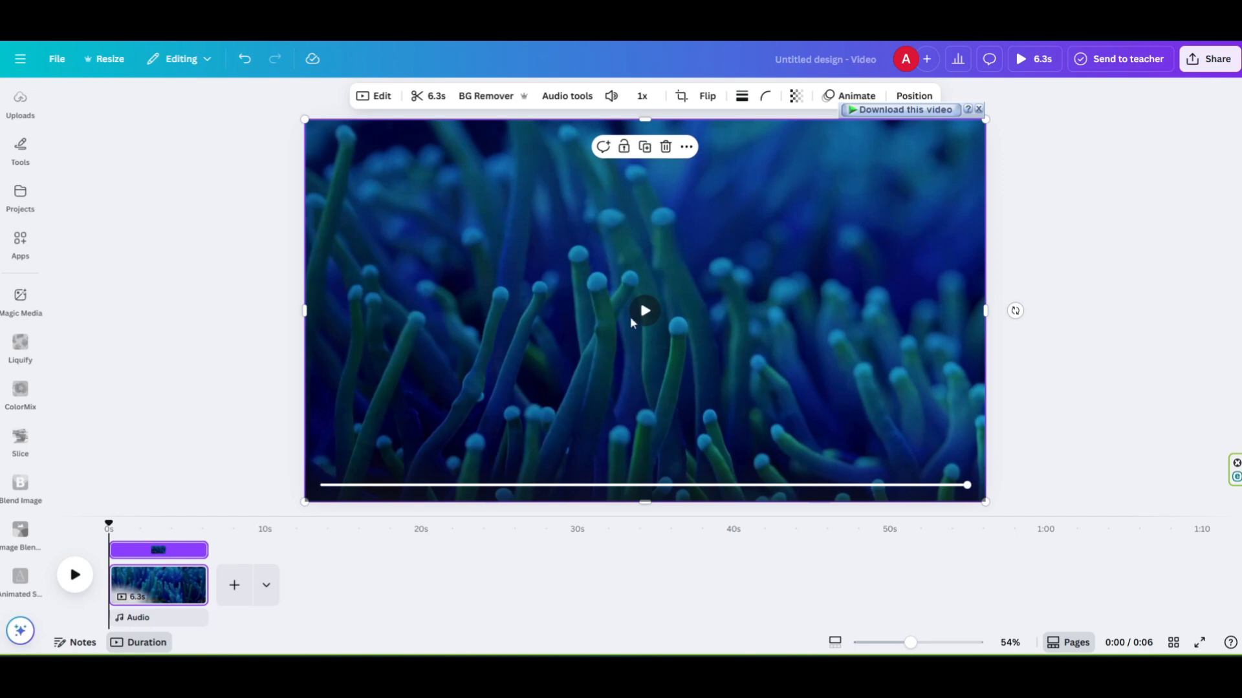
click(642, 315)
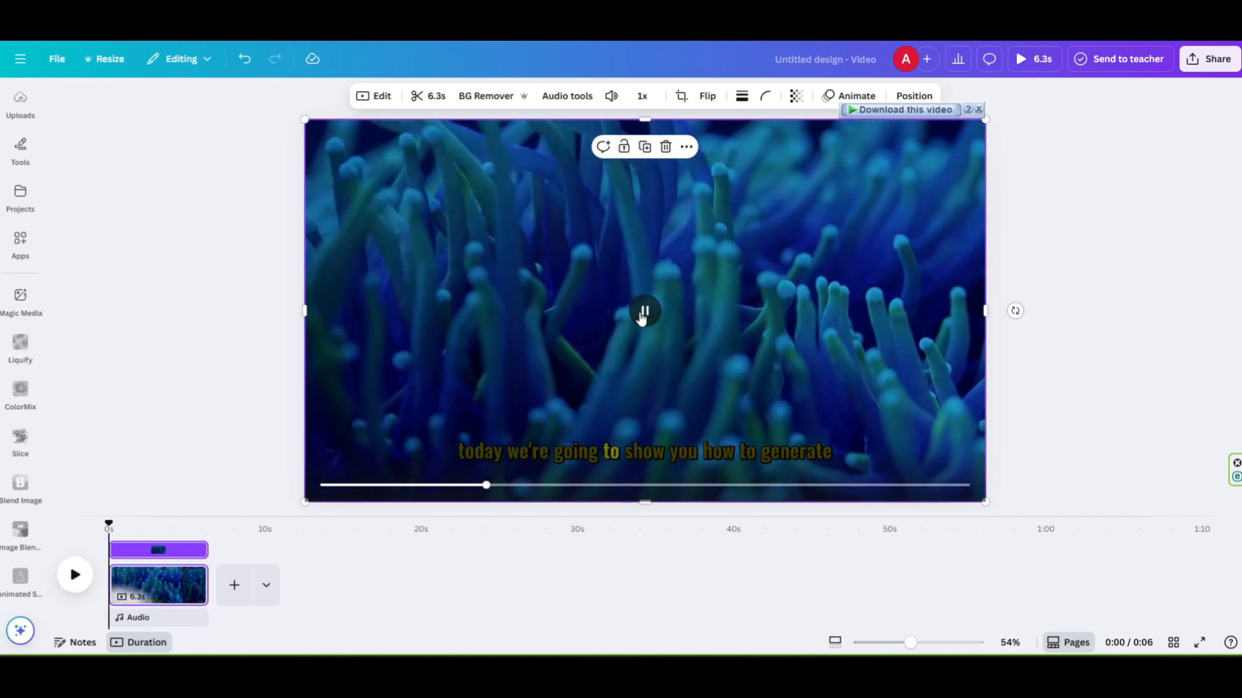